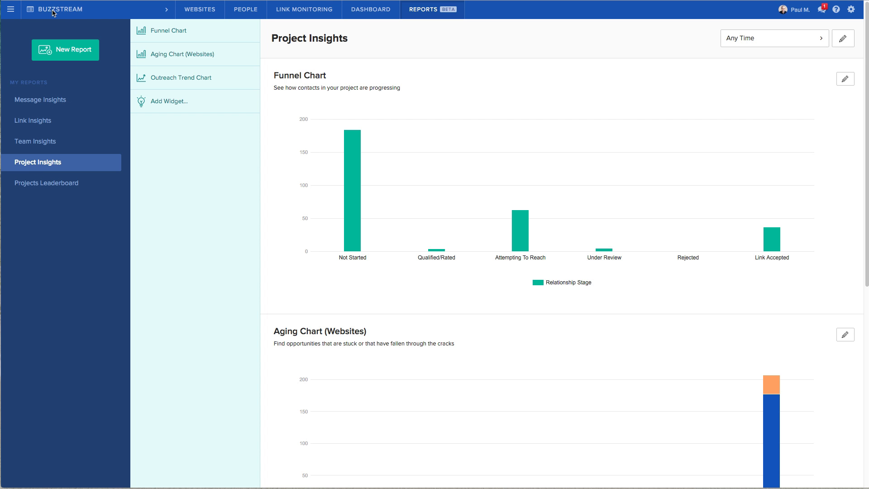
View the list of available projects and close it without switching from the current project.
{"action": "left_click", "coordinate": [53, 13]}
{"action": "left_click", "coordinate": [52, 13]}
{"action": "left_click", "coordinate": [52, 13]}
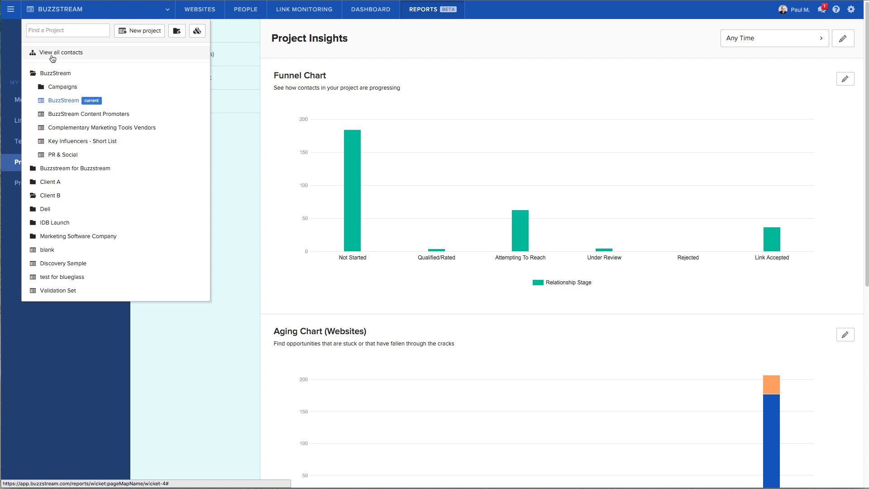
{"action": "left_click", "coordinate": [14, 53]}
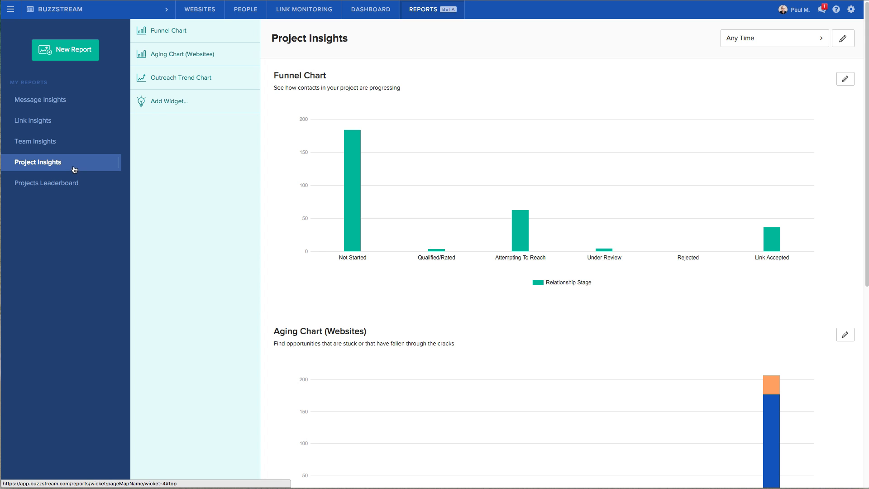
View the Project Insights report's name and team-sharing settings, and leave them without saving.
{"action": "left_click", "coordinate": [843, 42]}
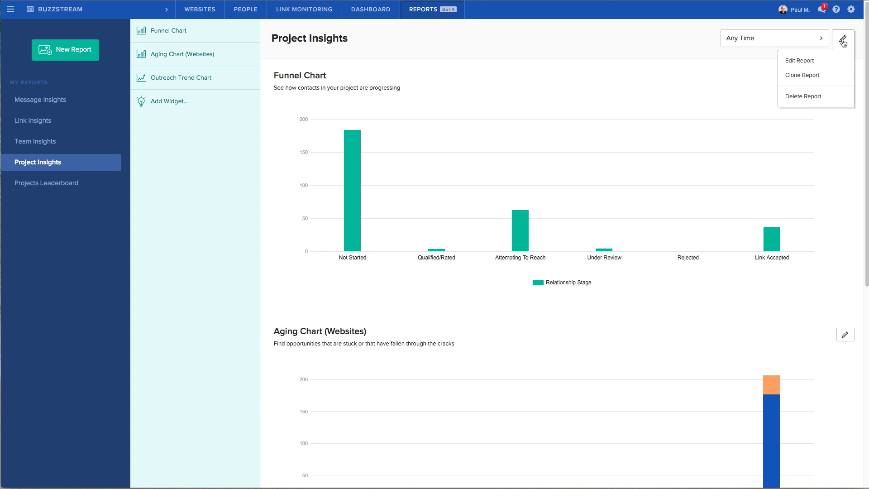
{"action": "left_click", "coordinate": [797, 62]}
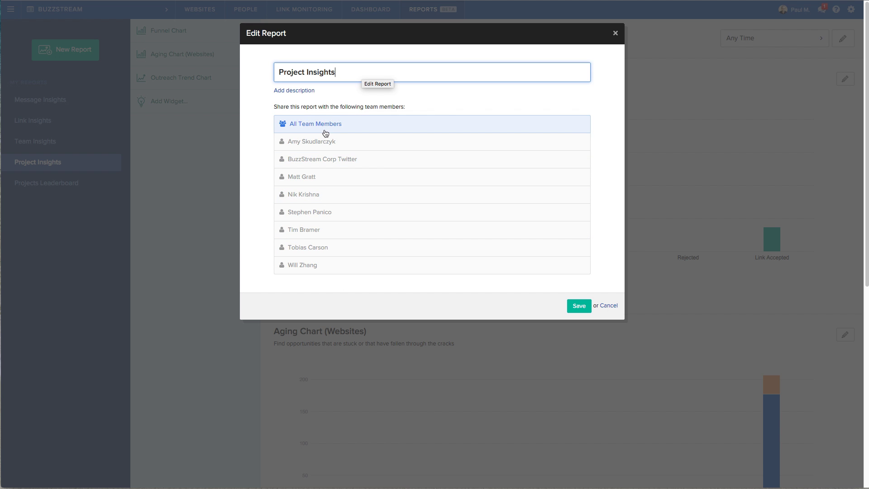
{"action": "left_click", "coordinate": [608, 306]}
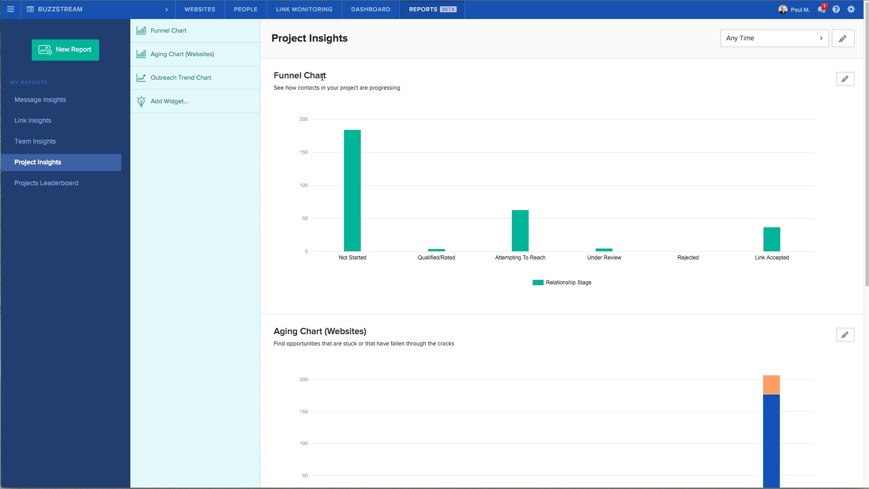
Review the website widgets available for the Project Insights report without adding one.
{"action": "left_click", "coordinate": [163, 106]}
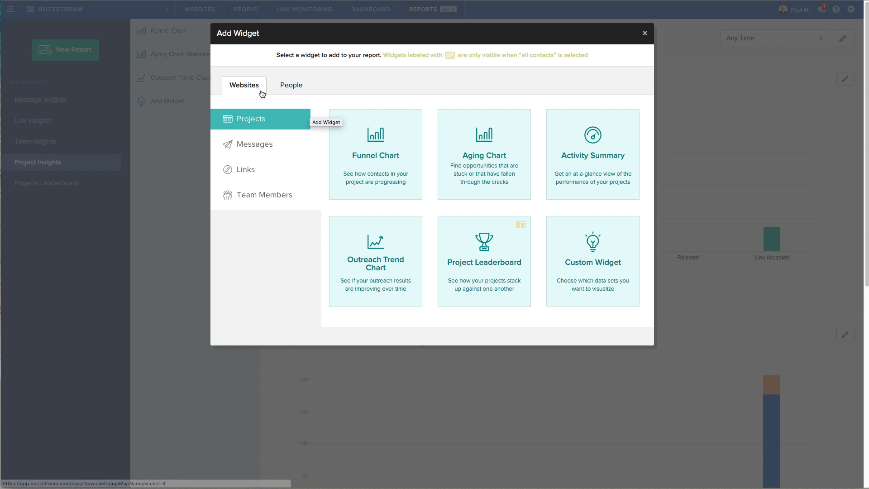
{"action": "left_click", "coordinate": [644, 33]}
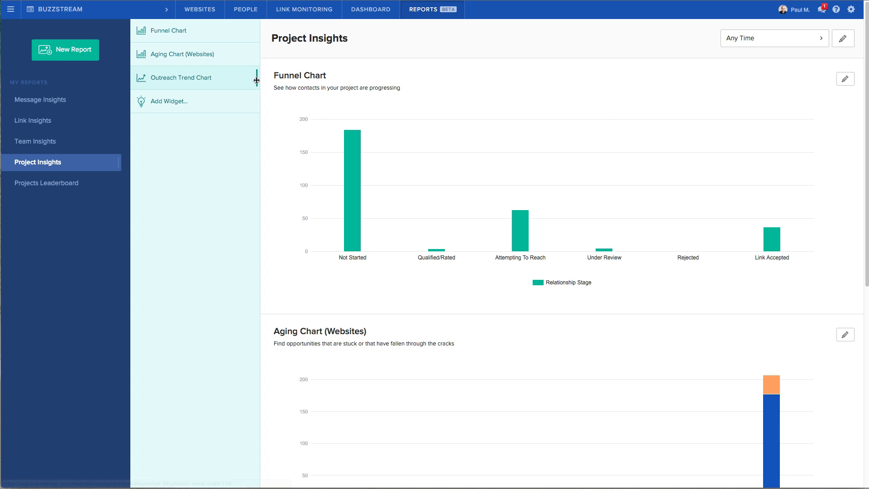
{"action": "mouse_move", "coordinate": [257, 81]}
{"action": "left_mouse_down"}
{"action": "mouse_move", "coordinate": [257, 52]}
{"action": "mouse_move", "coordinate": [258, 82]}
{"action": "left_mouse_up"}
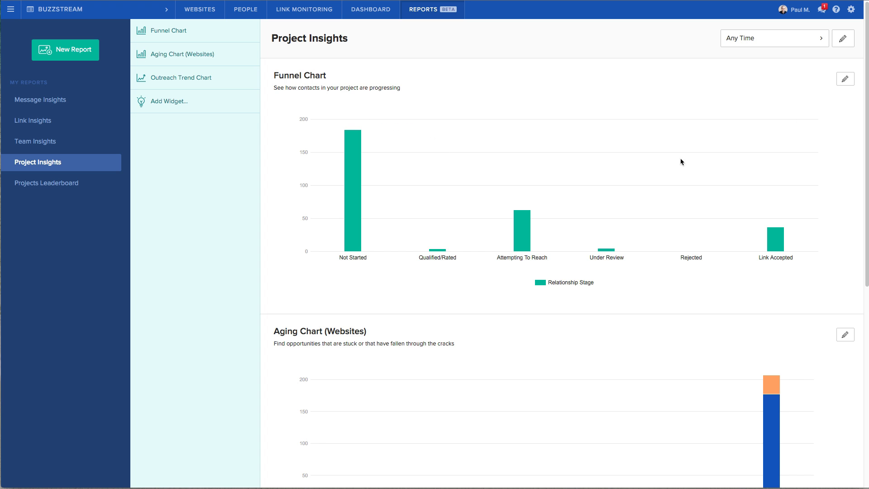
View the Funnel Chart widget's settings, including its Relationship Stages primary grouping, without changing them.
{"action": "left_click", "coordinate": [844, 82]}
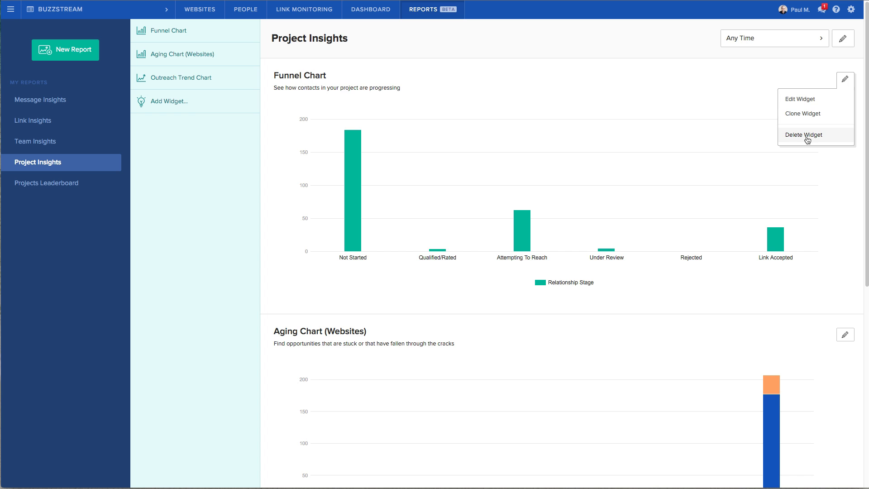
{"action": "left_click", "coordinate": [803, 100]}
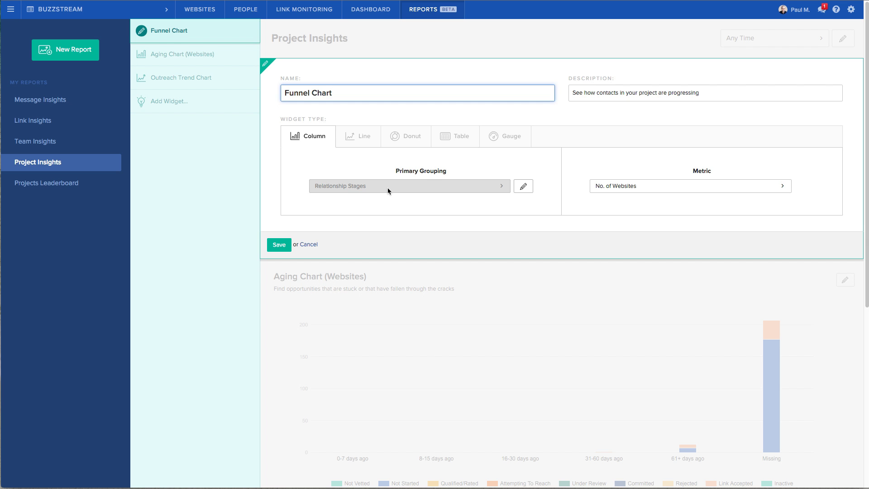
{"action": "left_click", "coordinate": [524, 189]}
Examine the Funnel, Aging and Outreach Trend charts of Project Insights and view the report's date range options.
{"action": "scroll", "coordinate": [402, 239], "scroll_direction": "down", "scroll_amount": 3}
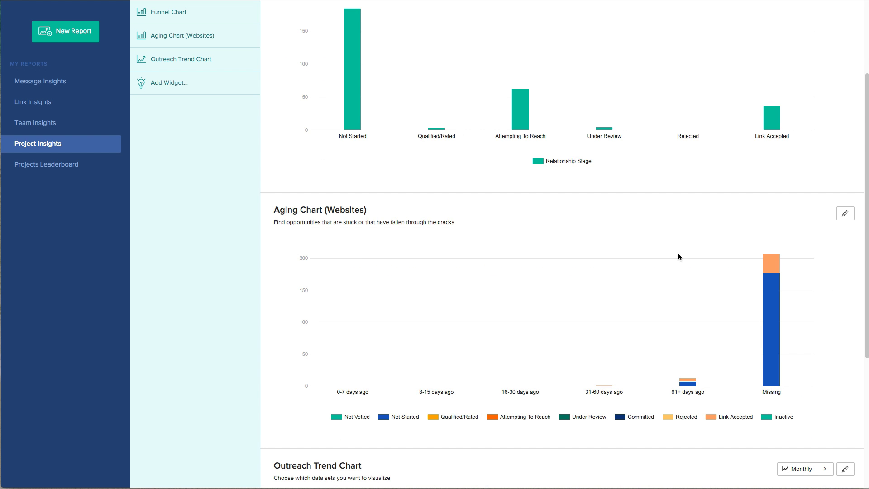
{"action": "scroll", "coordinate": [678, 257], "scroll_direction": "up", "scroll_amount": 3}
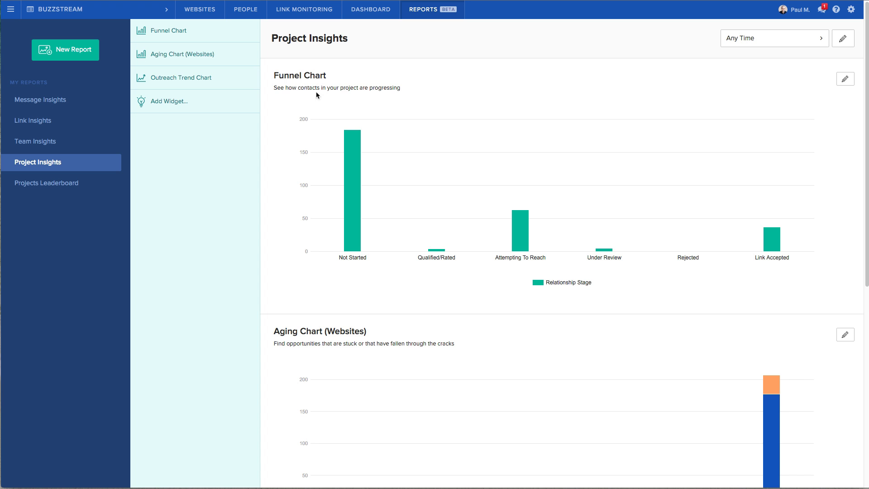
{"action": "mouse_move", "coordinate": [350, 162]}
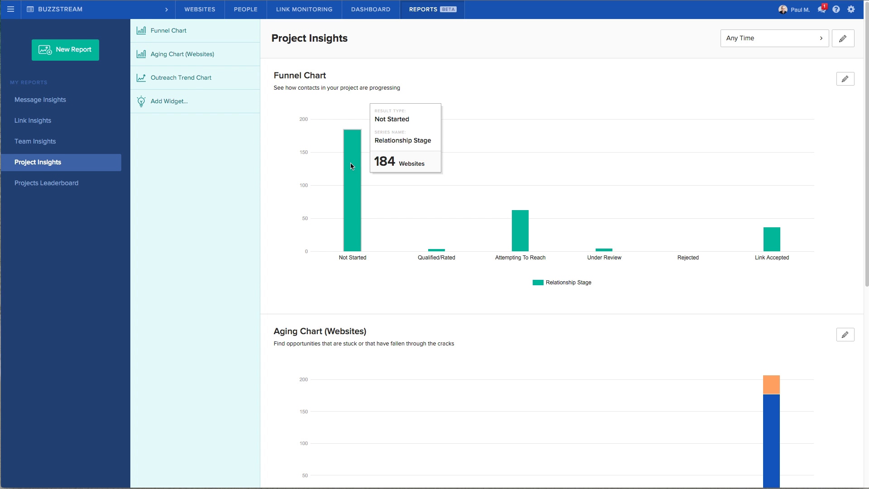
{"action": "scroll", "coordinate": [351, 172], "scroll_direction": "down", "scroll_amount": 7}
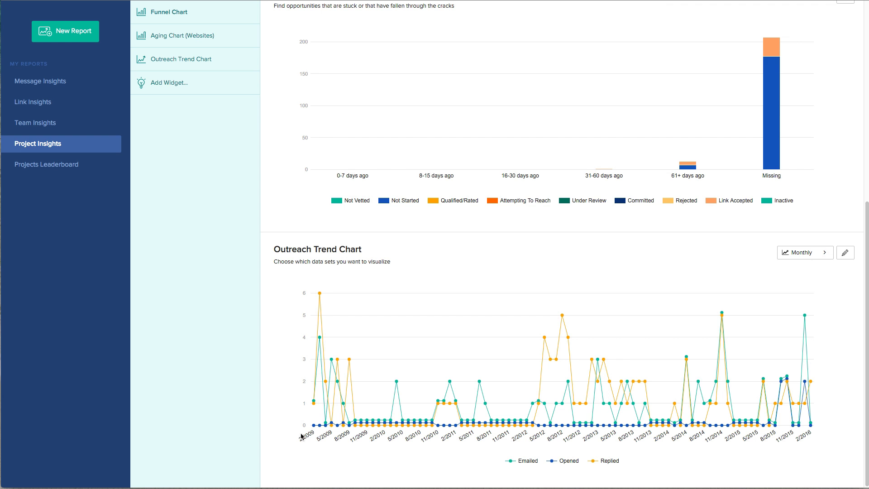
{"action": "scroll", "coordinate": [693, 162], "scroll_direction": "up", "scroll_amount": 7}
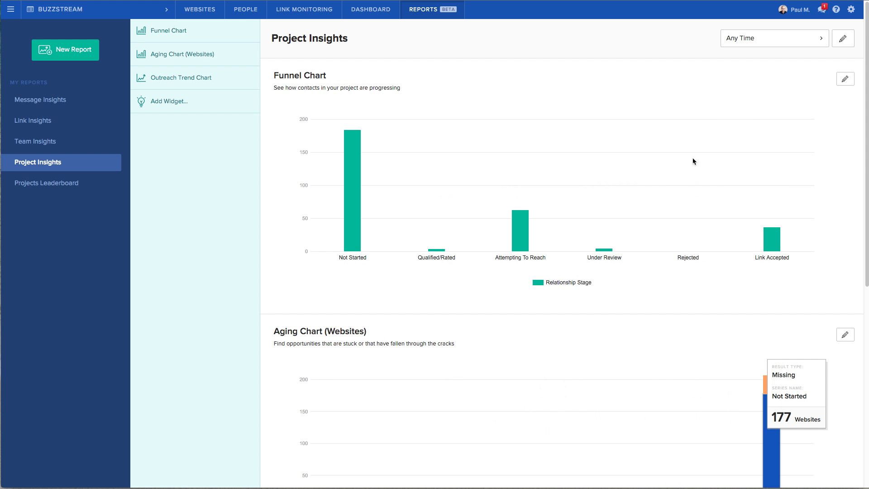
{"action": "left_click", "coordinate": [752, 38]}
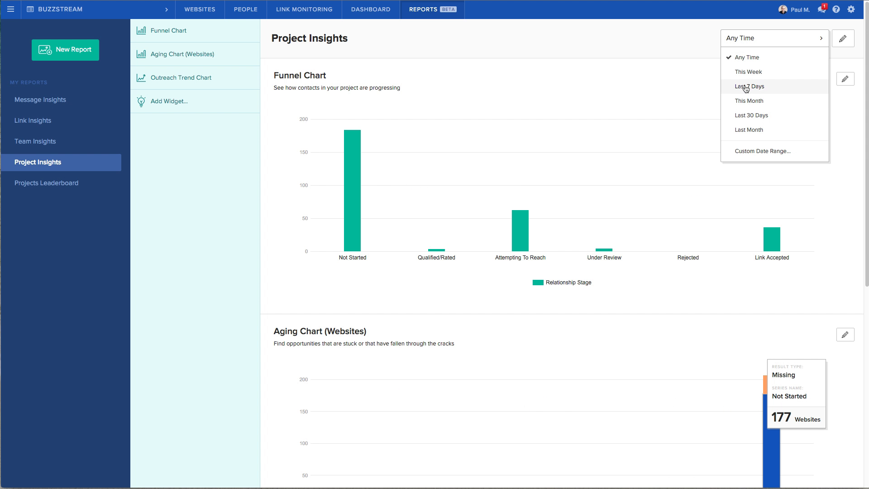
{"action": "left_click", "coordinate": [645, 89]}
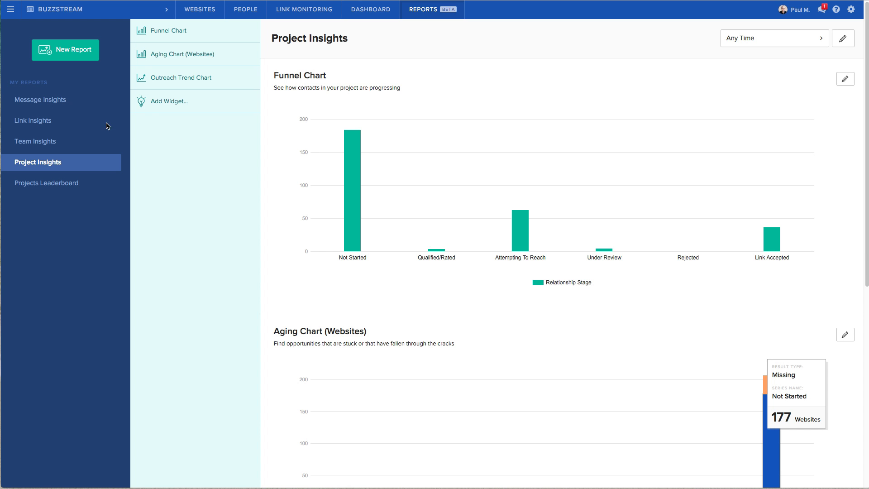
In the Message Insights report, sort the template statistics by Emailed in descending order and show the Subject Line Performance Statistics.
{"action": "left_click", "coordinate": [32, 103]}
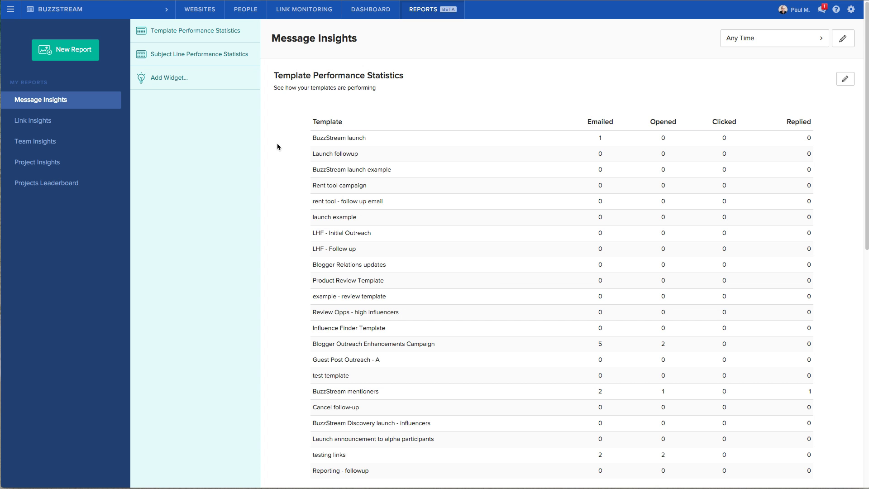
{"action": "left_click", "coordinate": [612, 122]}
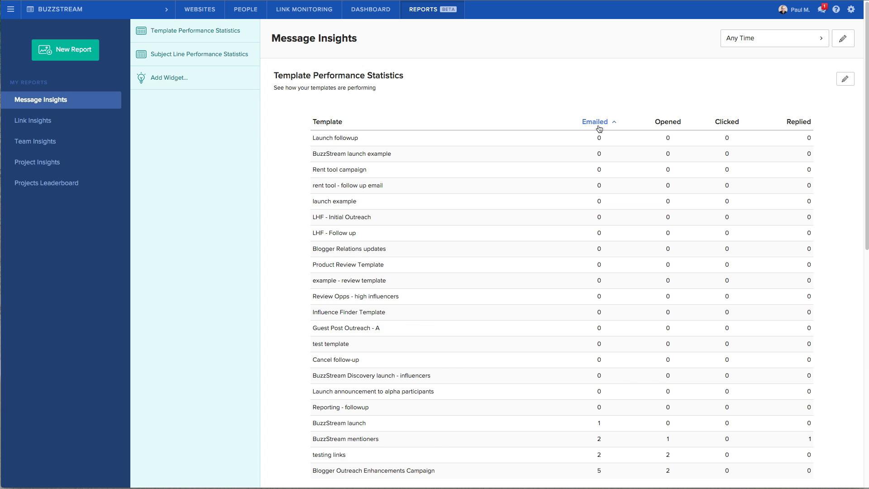
{"action": "left_click", "coordinate": [612, 123]}
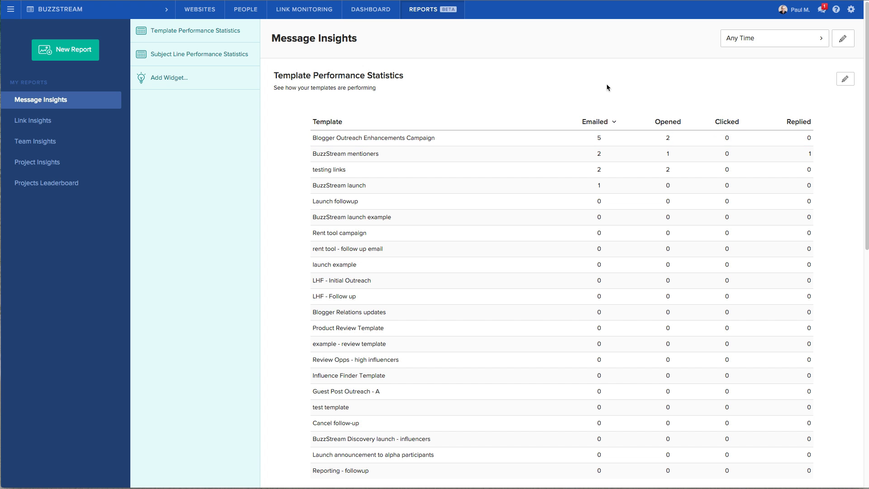
{"action": "left_click", "coordinate": [227, 54]}
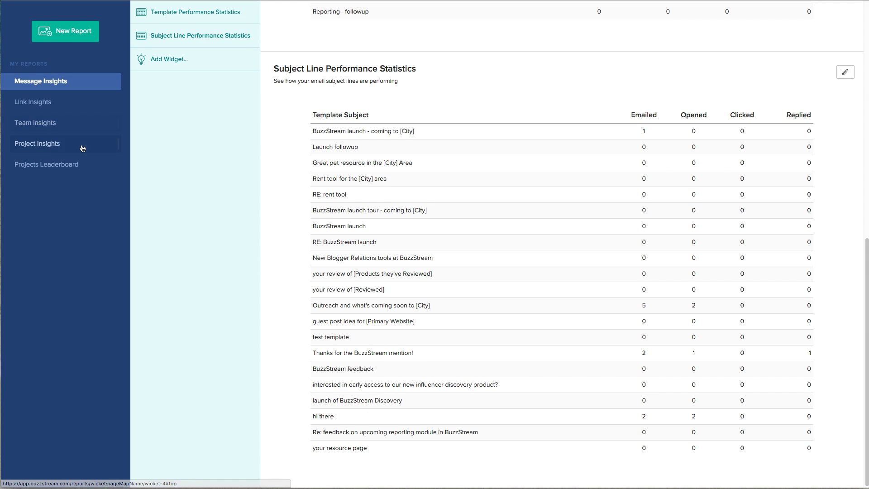
Show the Team Insights report and view the metrics by which the Team Leaderboard can be ranked.
{"action": "left_click", "coordinate": [28, 127]}
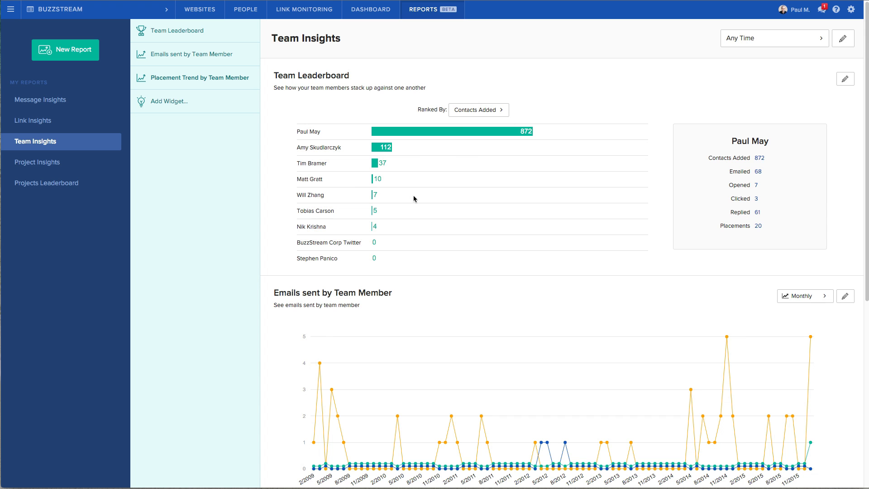
{"action": "left_click", "coordinate": [477, 112]}
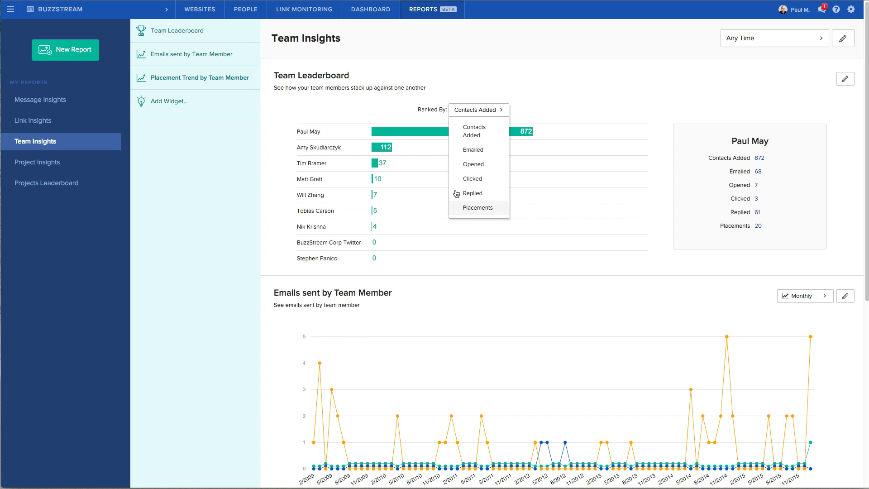
{"action": "left_click", "coordinate": [539, 61]}
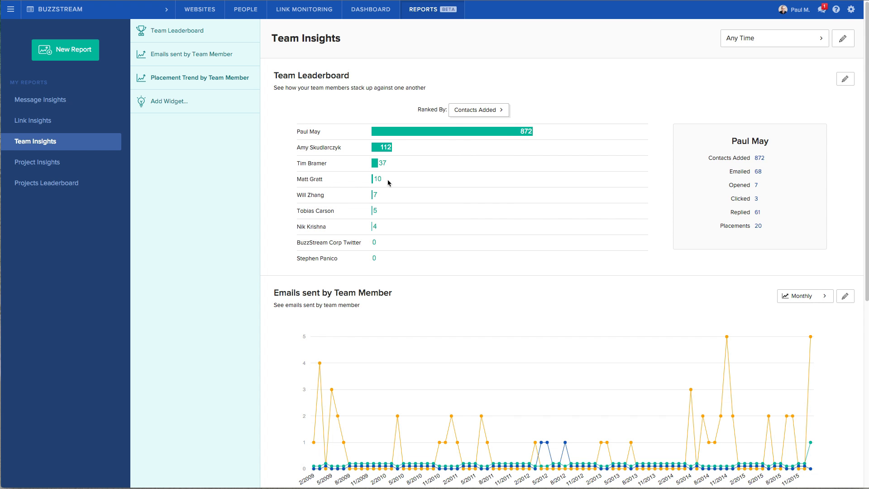
View the second-ranked team member's leaderboard details and added contacts, and look over the email and placement trends by team member.
{"action": "left_click", "coordinate": [377, 152]}
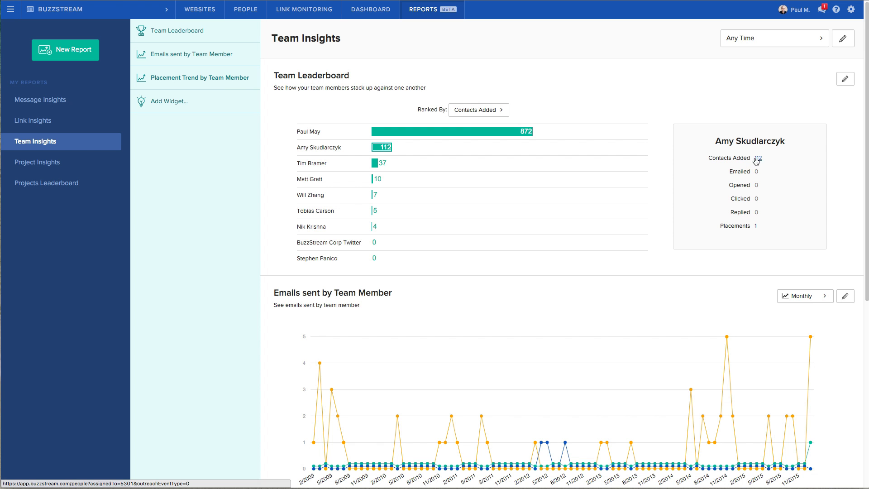
{"action": "left_click", "coordinate": [758, 158]}
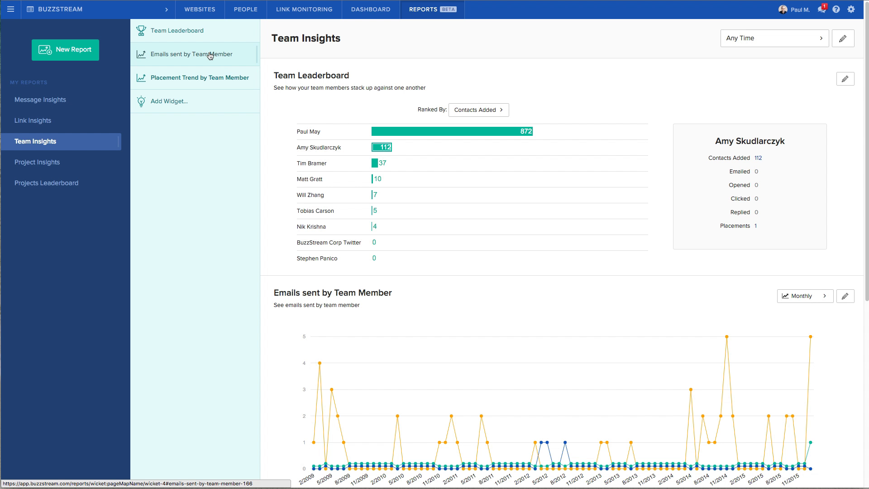
{"action": "scroll", "coordinate": [349, 194], "scroll_direction": "down", "scroll_amount": 7}
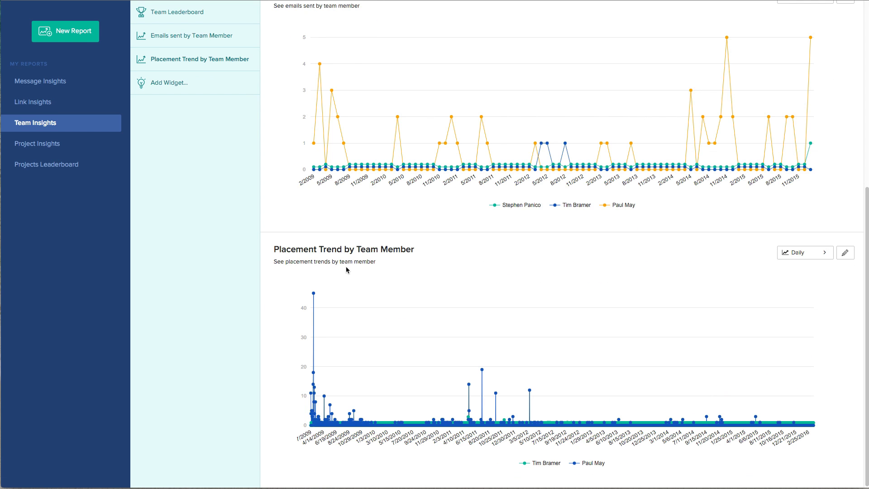
{"action": "scroll", "coordinate": [342, 255], "scroll_direction": "up", "scroll_amount": 7}
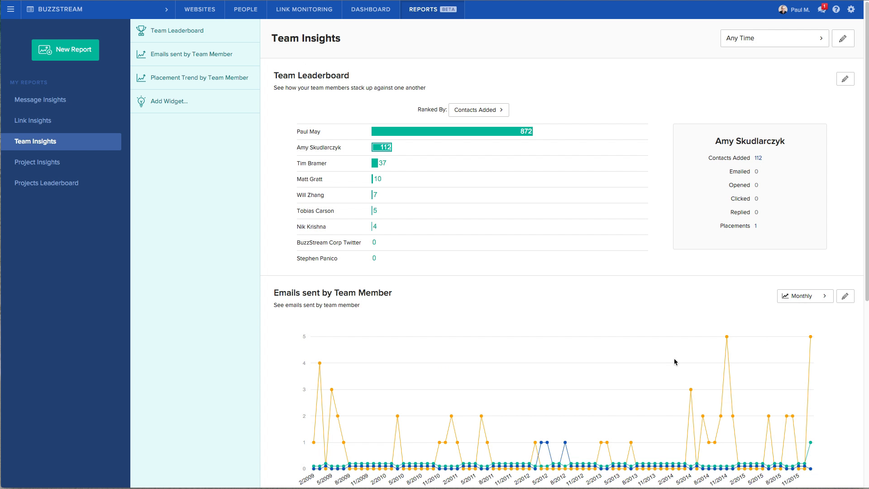
Return to the Project Insights report and inspect the bars of the Funnel Chart and the Aging Chart (Websites).
{"action": "left_click", "coordinate": [37, 166]}
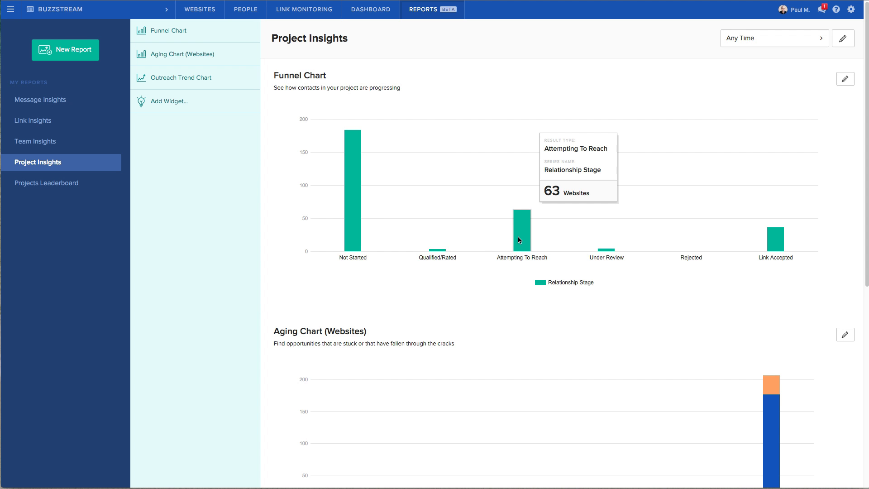
{"action": "mouse_move", "coordinate": [353, 196]}
{"action": "scroll", "coordinate": [317, 225], "scroll_direction": "down", "scroll_amount": 7}
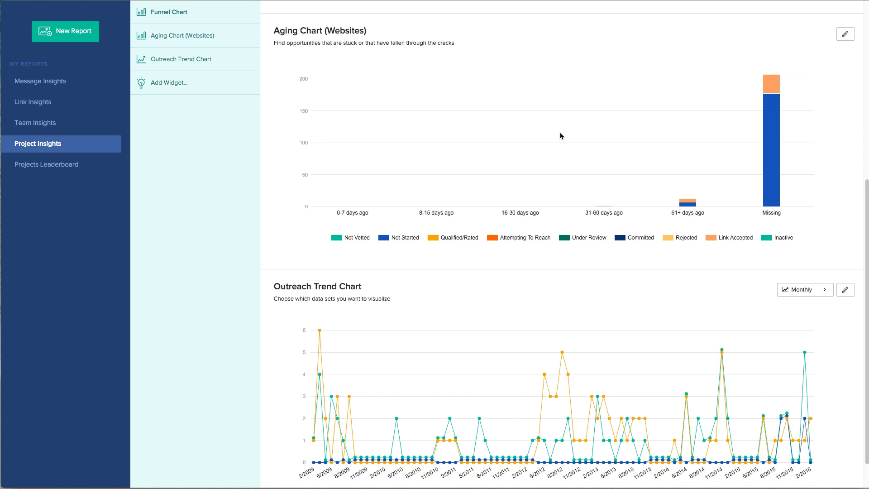
{"action": "mouse_move", "coordinate": [692, 204]}
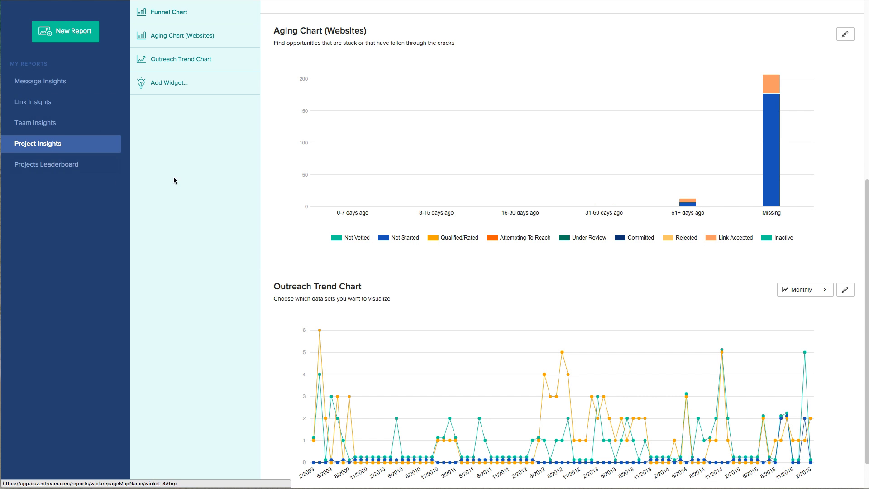
Show the Projects Leaderboard report for all contacts instead of the BuzzStream project.
{"action": "left_click", "coordinate": [57, 168]}
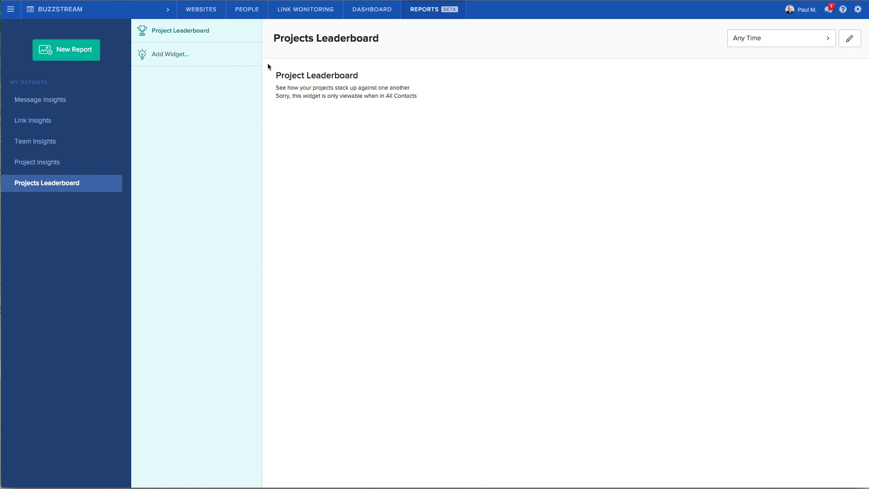
{"action": "left_click", "coordinate": [131, 12]}
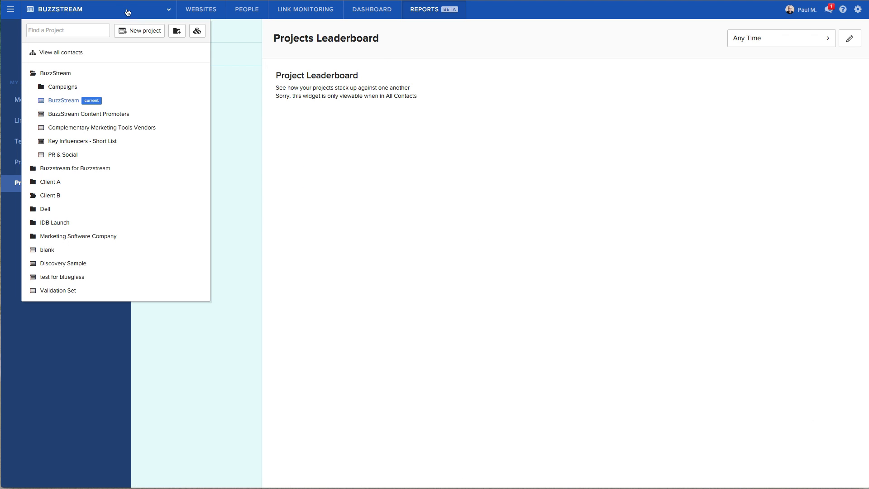
{"action": "left_click", "coordinate": [72, 57]}
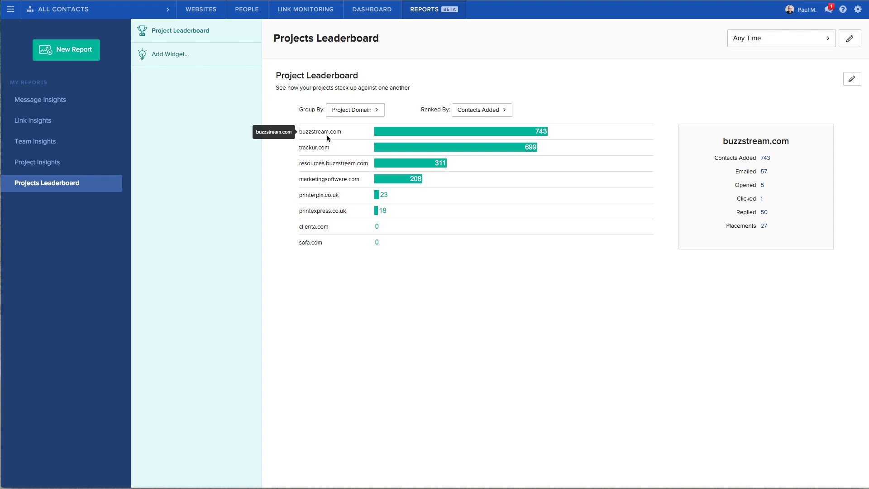
Rank the Project Leaderboard by Placements instead of contacts added.
{"action": "left_click", "coordinate": [482, 113]}
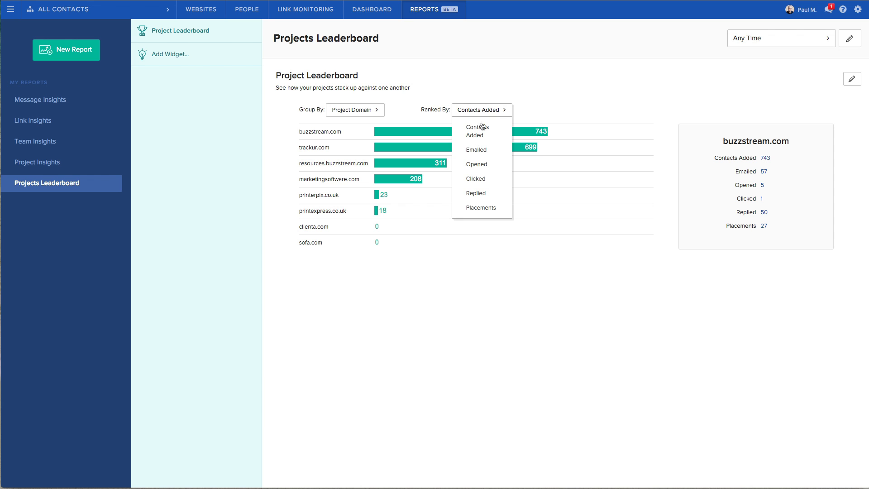
{"action": "left_click", "coordinate": [480, 208]}
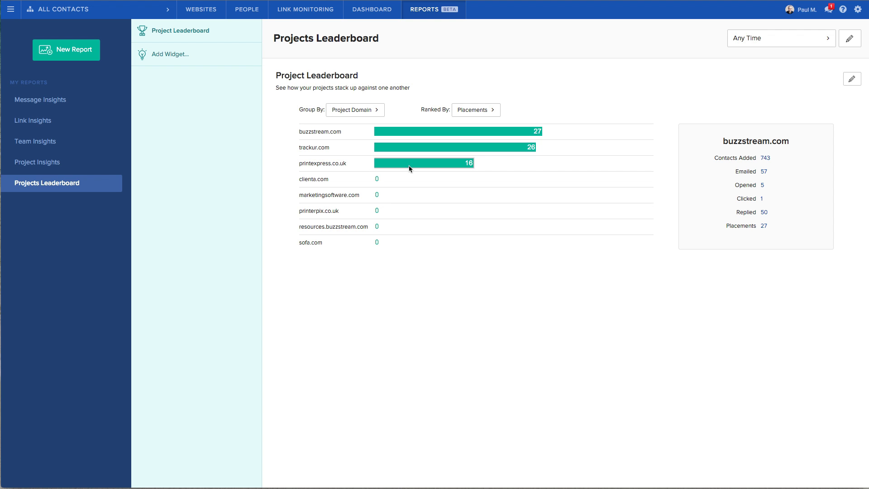
View the date ranges available for the Projects Leaderboard report and the options for grouping the projects.
{"action": "left_click", "coordinate": [768, 37]}
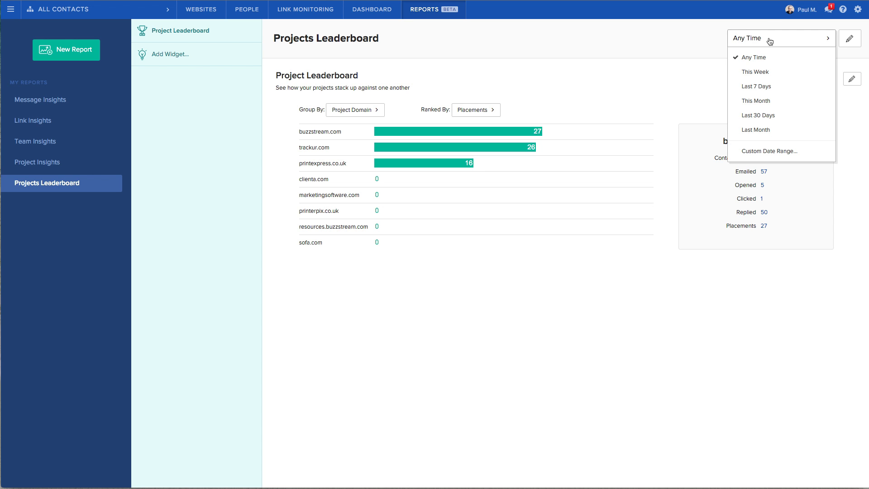
{"action": "left_click", "coordinate": [521, 92]}
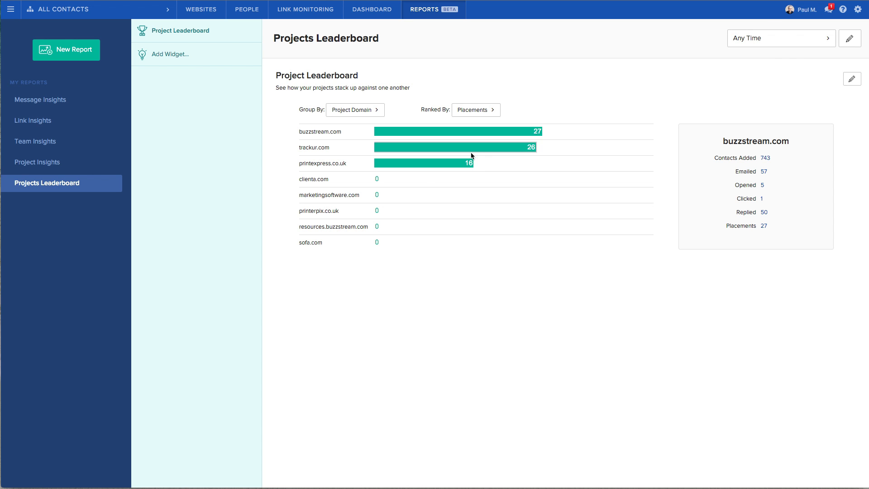
{"action": "left_click", "coordinate": [335, 118]}
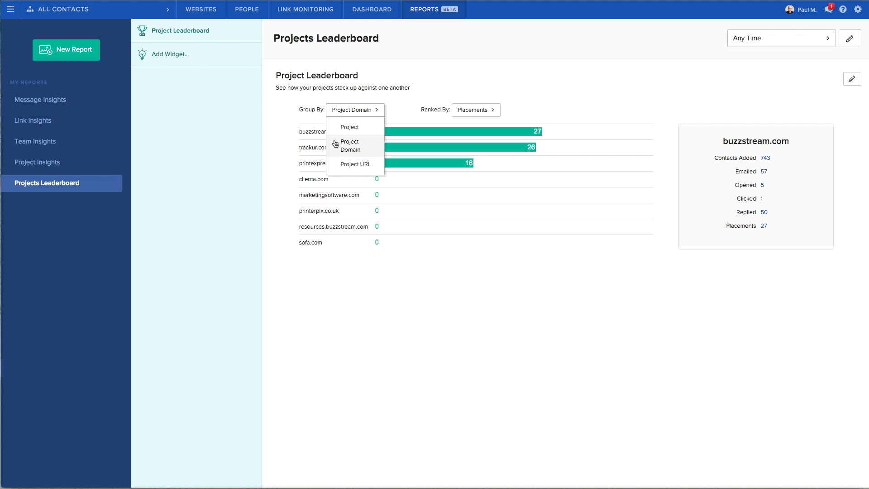
Inspect the promoted URL in the settings of Project A under Client A, and close them without saving.
{"action": "left_click", "coordinate": [161, 9]}
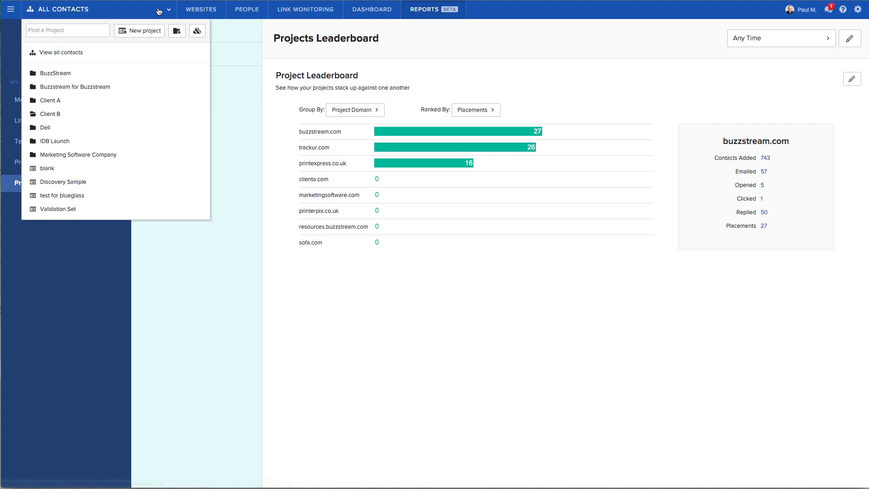
{"action": "left_click", "coordinate": [33, 104]}
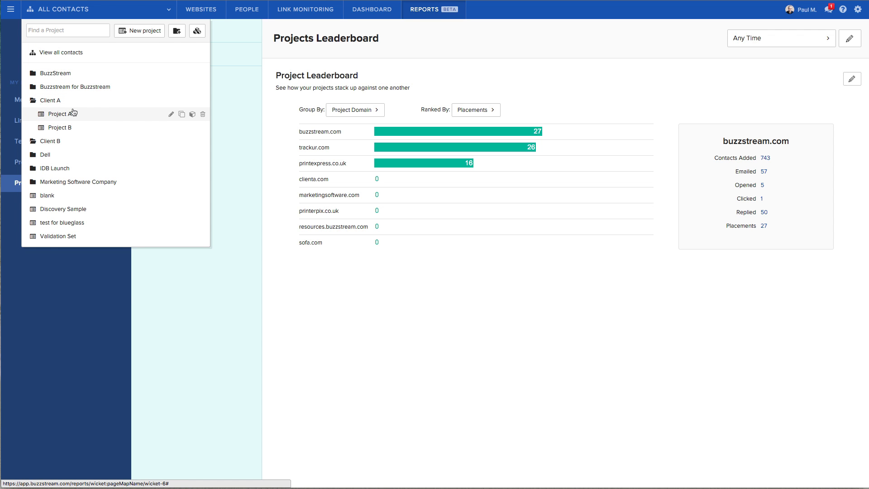
{"action": "left_click", "coordinate": [171, 117]}
{"action": "scroll", "coordinate": [301, 229], "scroll_direction": "down", "scroll_amount": 3}
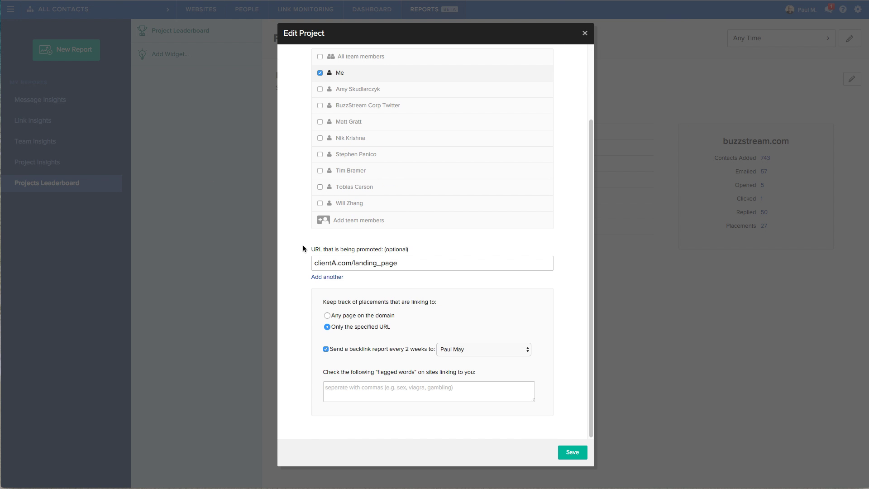
{"action": "left_click_drag", "start_coordinate": [314, 263], "coordinate": [435, 262]}
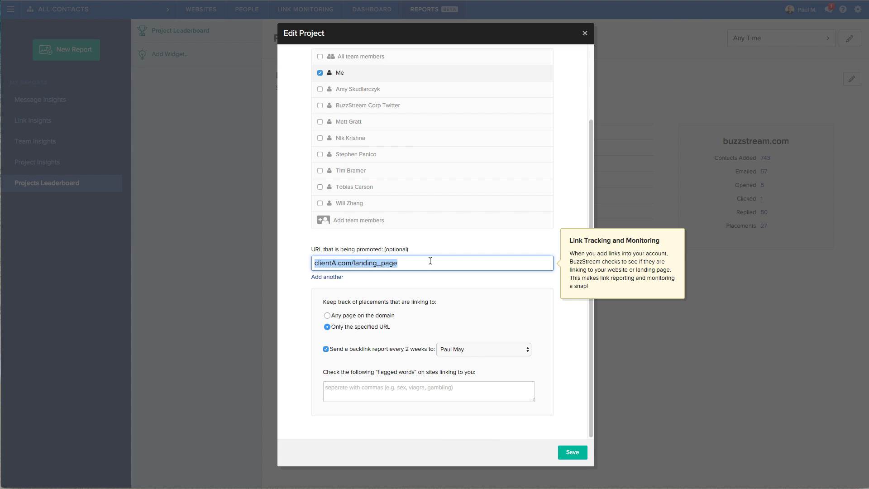
{"action": "left_click", "coordinate": [418, 266]}
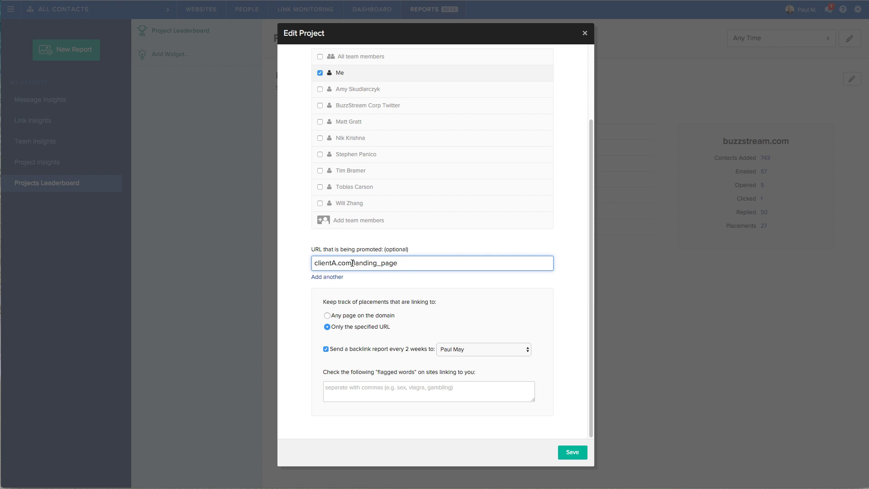
{"action": "left_click", "coordinate": [584, 36]}
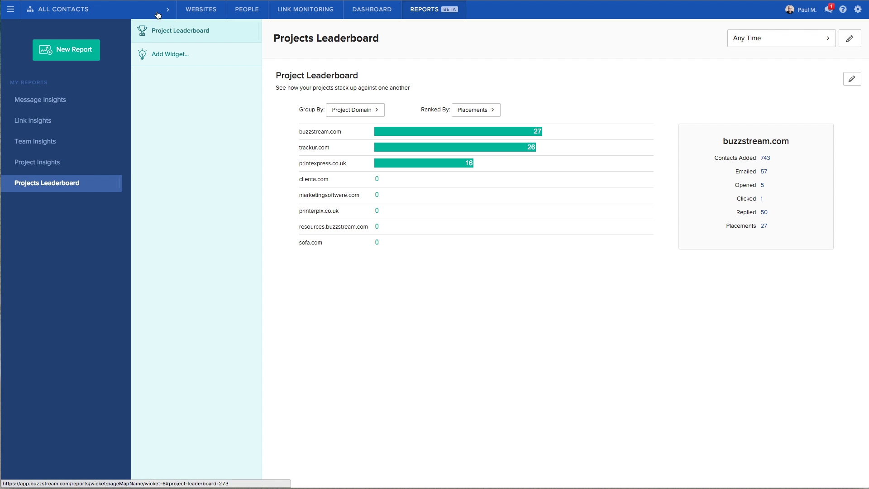
Look over the metrics by which the Project Leaderboard can be ranked, without choosing another one.
{"action": "left_click", "coordinate": [61, 16]}
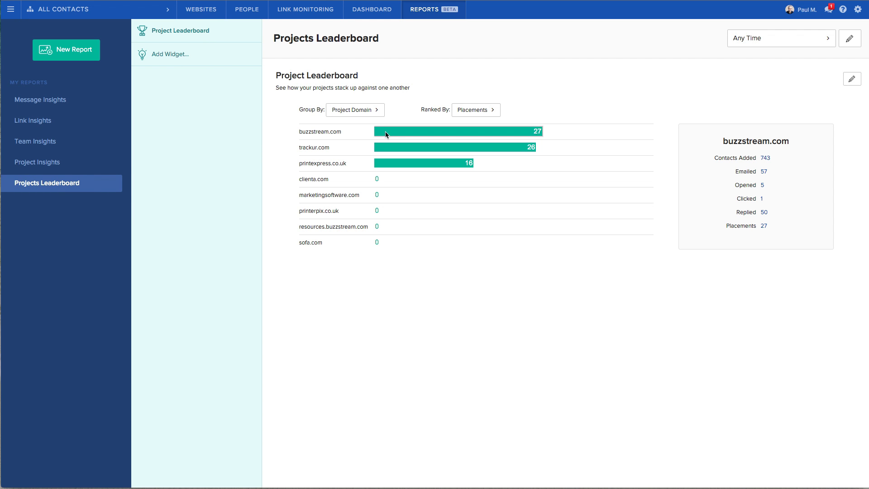
{"action": "left_click", "coordinate": [486, 110]}
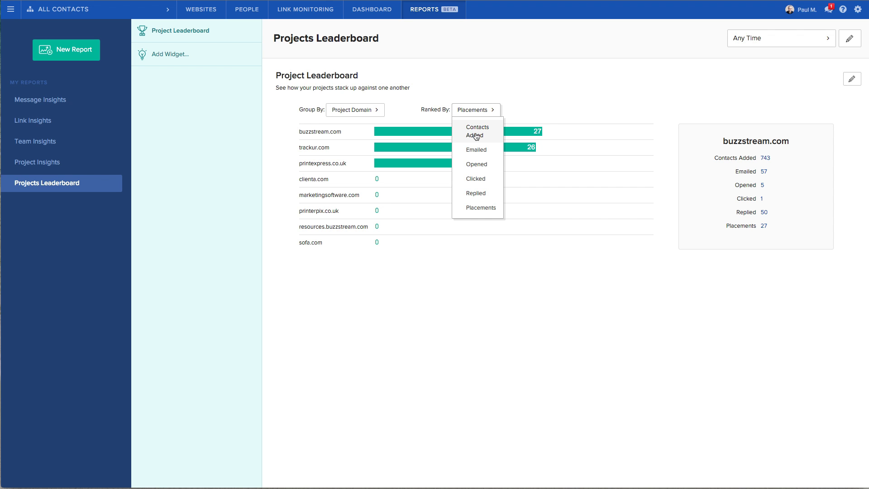
{"action": "left_click", "coordinate": [551, 101]}
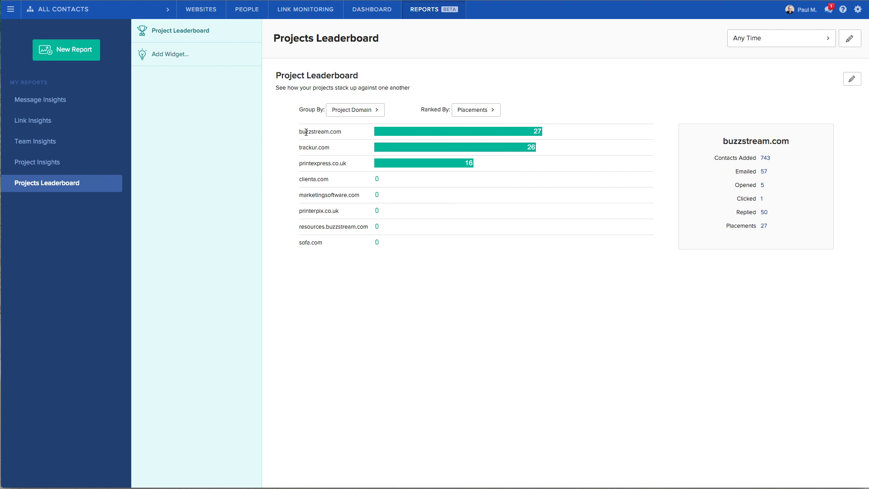